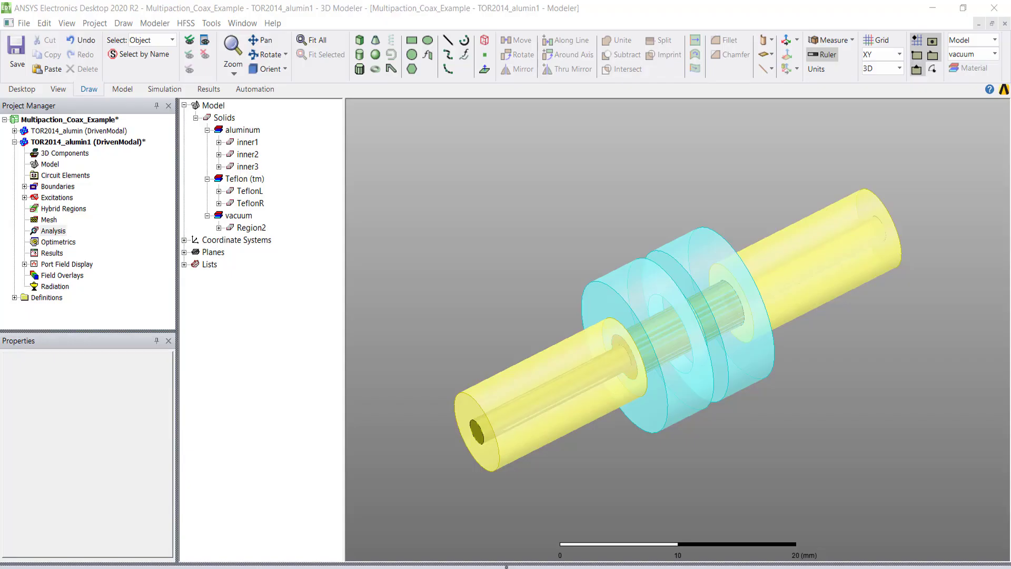
# - Add advanced solution setup Setup1 under Analysis and select its solution frequency value
pyautogui.click(55, 232)
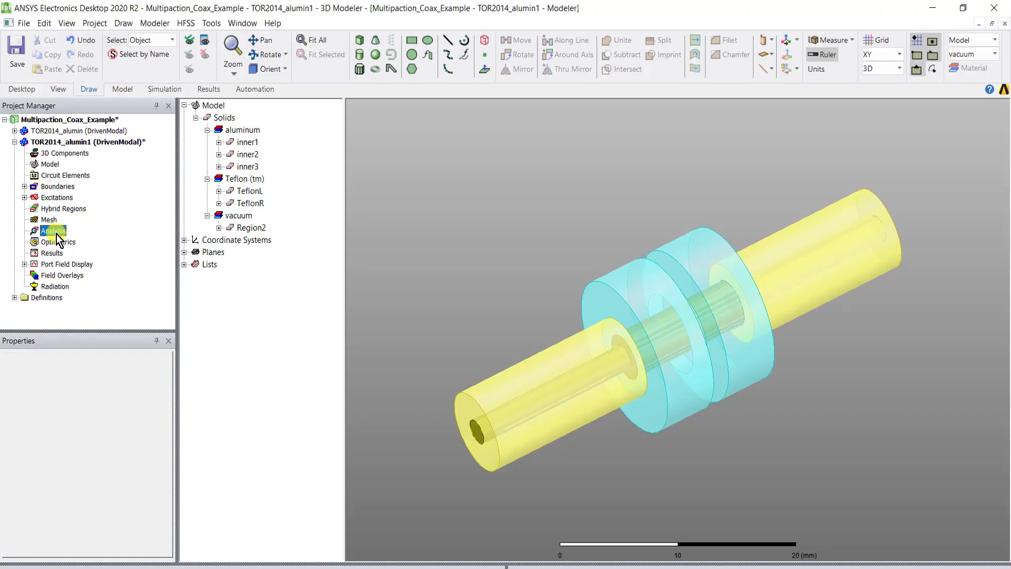
pyautogui.rightClick(56, 233)
pyautogui.moveTo(169, 258)
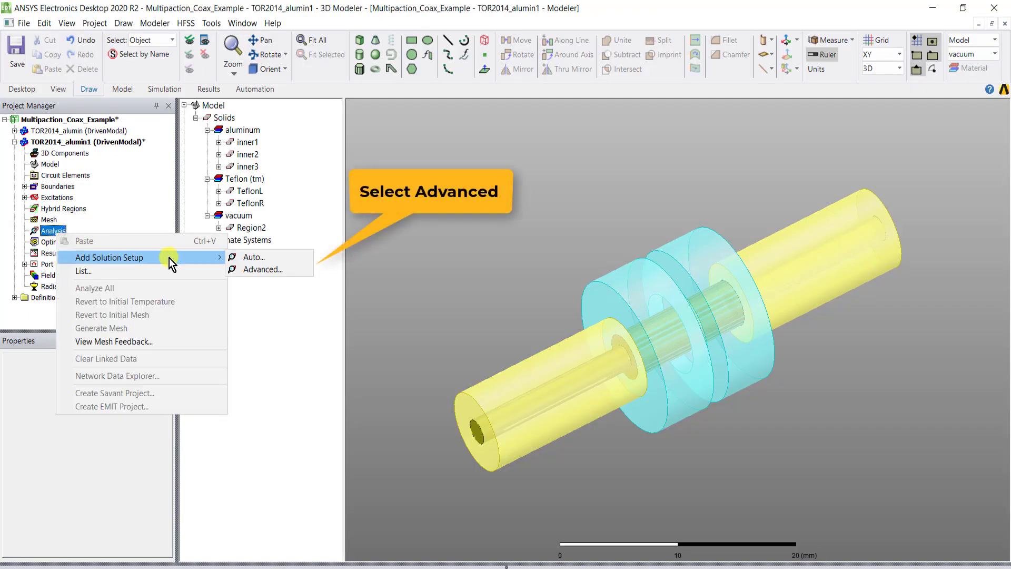
pyautogui.click(263, 270)
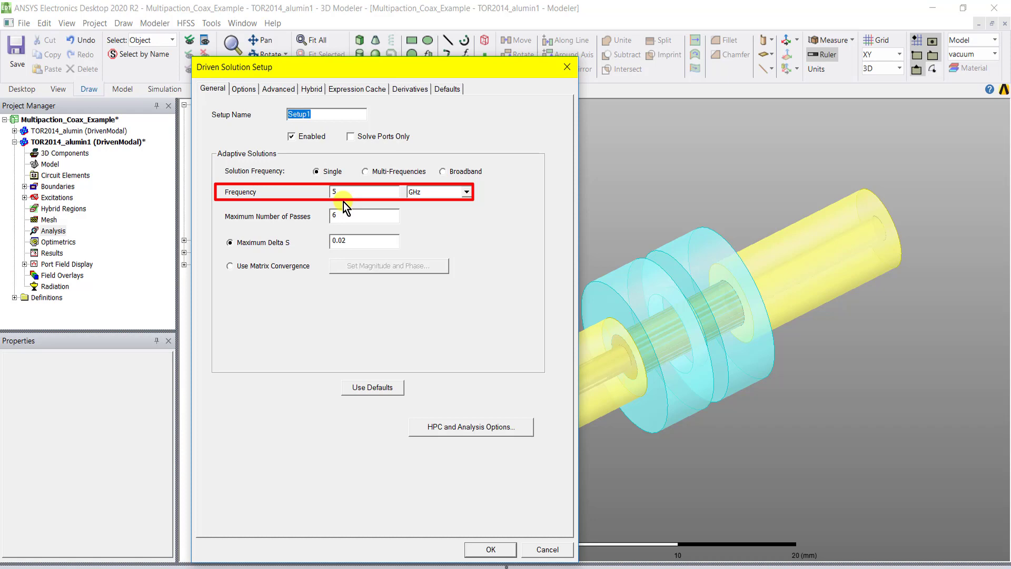
pyautogui.doubleClick(341, 193)
# - Accept the 1 GHz solution frequency and make the frequency sweep Discrete
pyautogui.write('1')
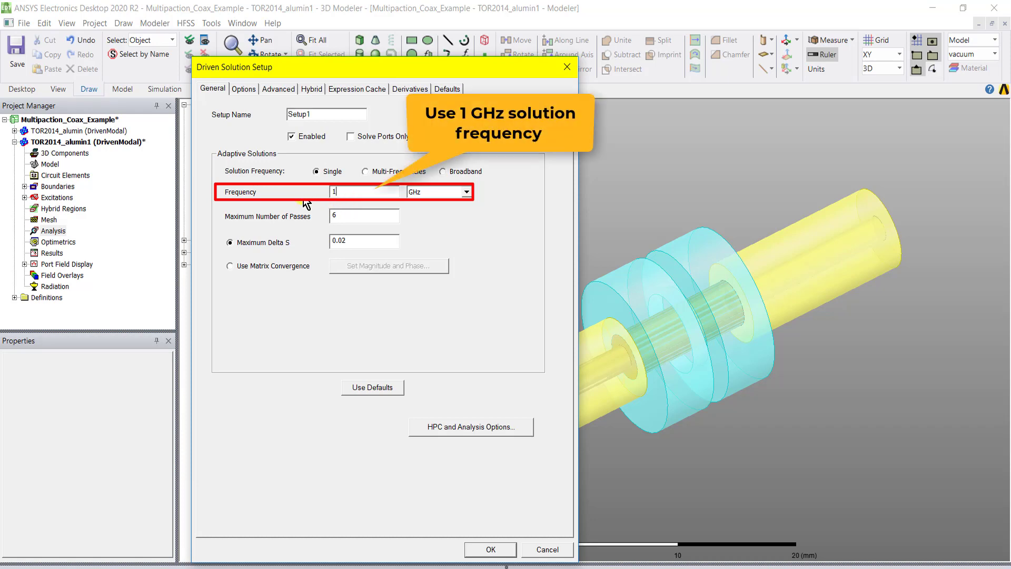
pyautogui.click(483, 548)
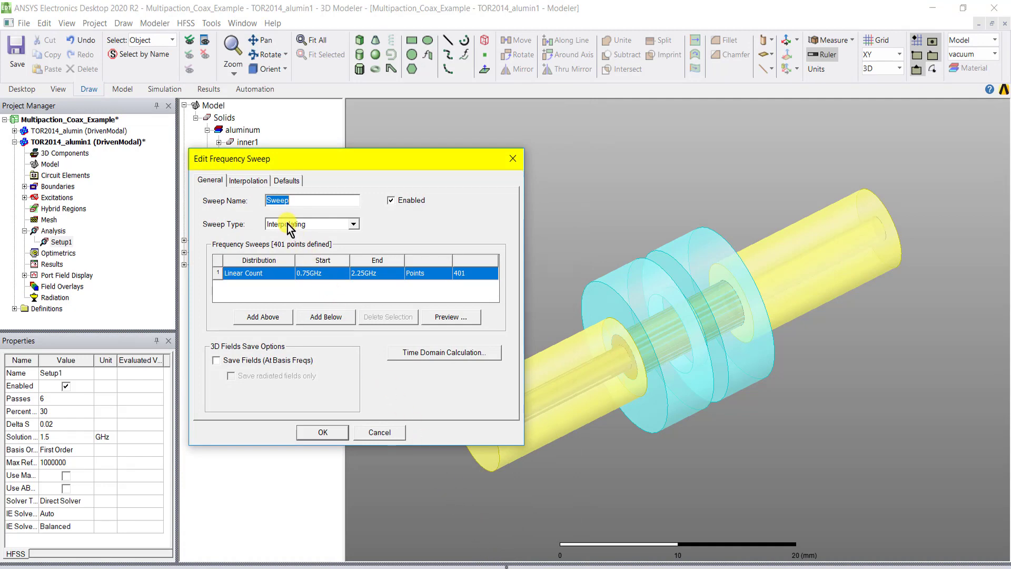
pyautogui.click(287, 223)
pyautogui.click(287, 239)
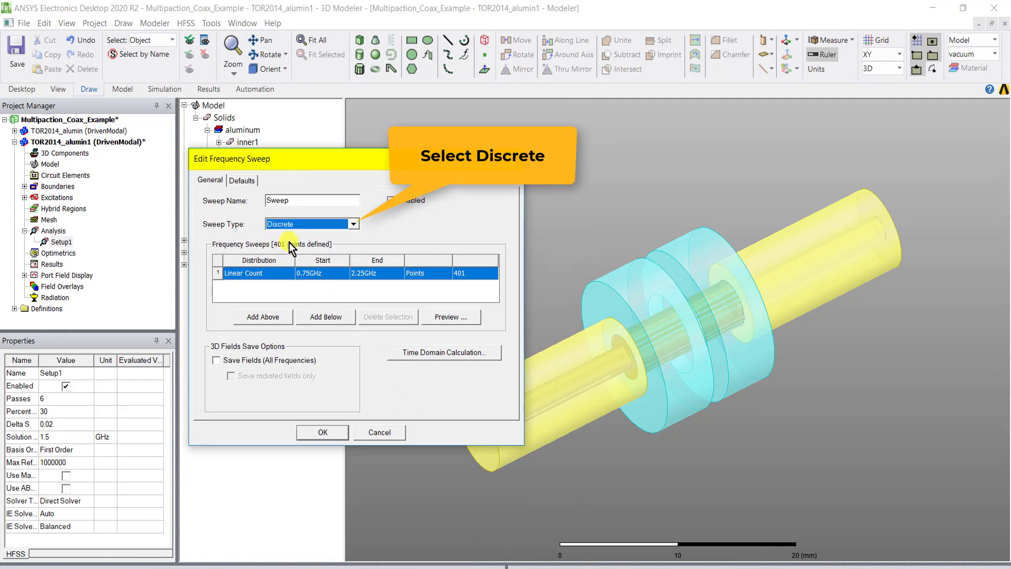
# - Set the sweep from 1GHz to 1.5GHz with 3 points, saving fields at all frequencies
pyautogui.click(320, 274)
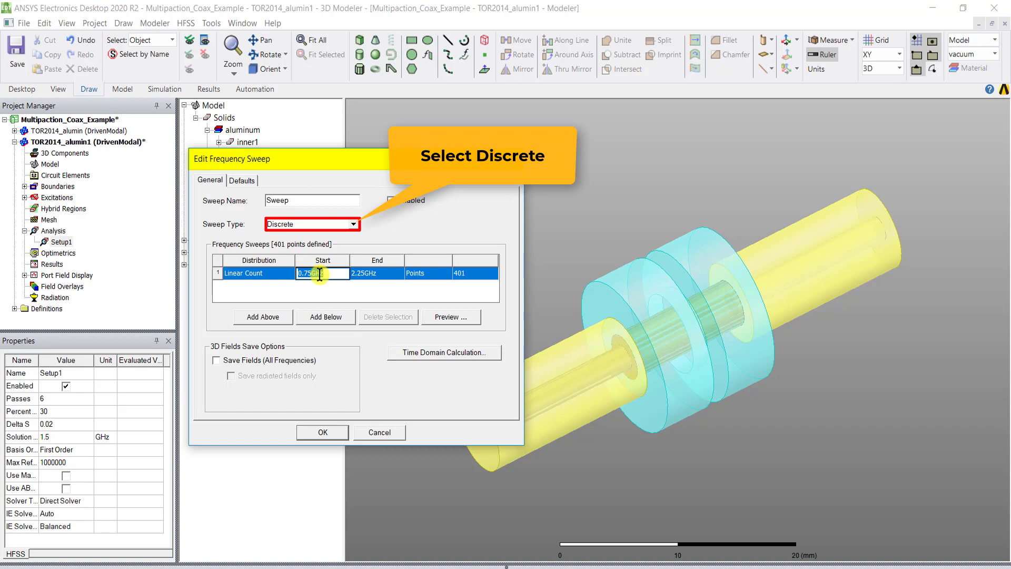
pyautogui.moveTo(312, 274); pyautogui.dragTo(279, 277)
pyautogui.write('1')
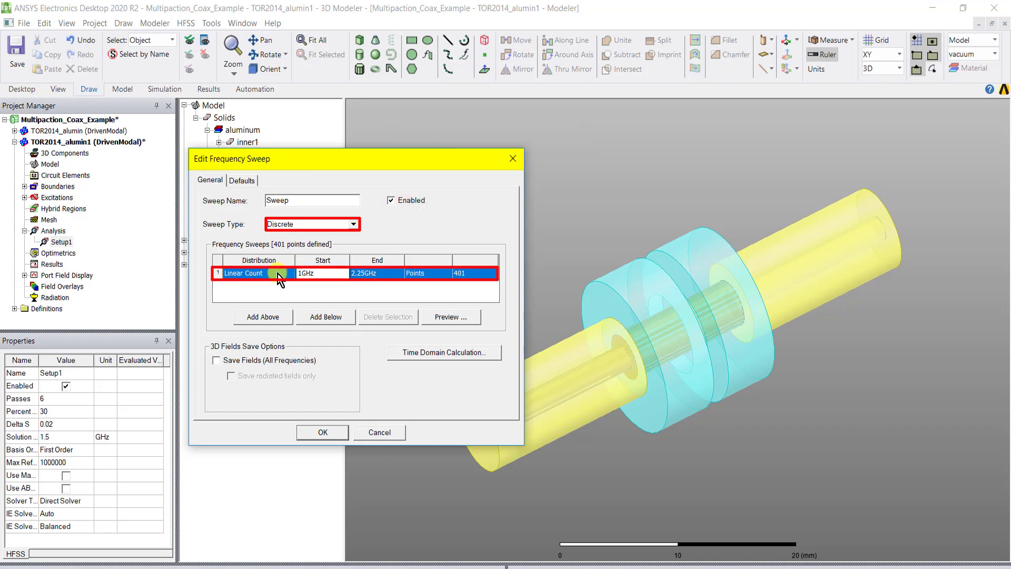
pyautogui.click(365, 274)
pyautogui.moveTo(365, 274); pyautogui.dragTo(352, 274)
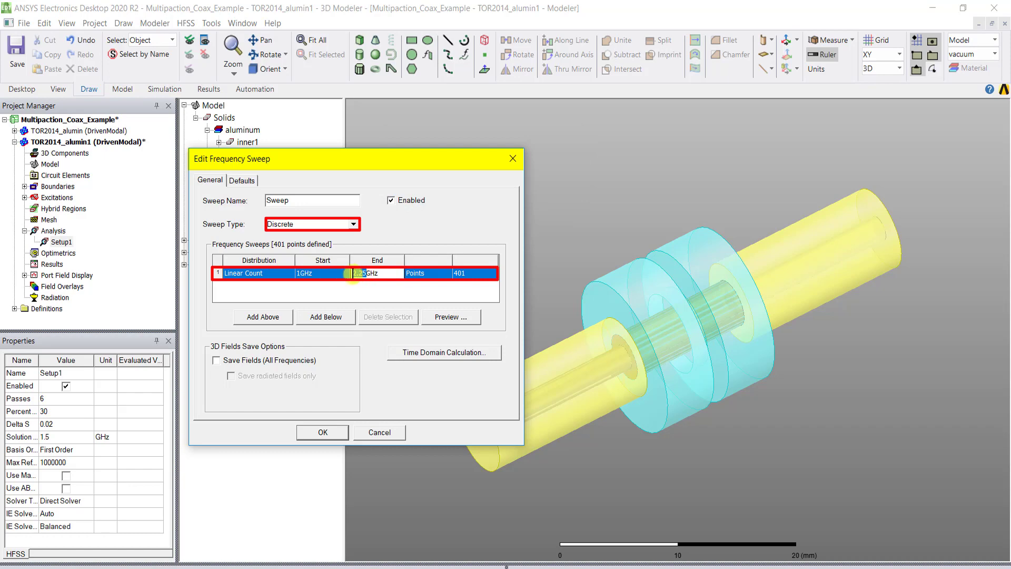
pyautogui.write('1.5')
pyautogui.click(464, 274)
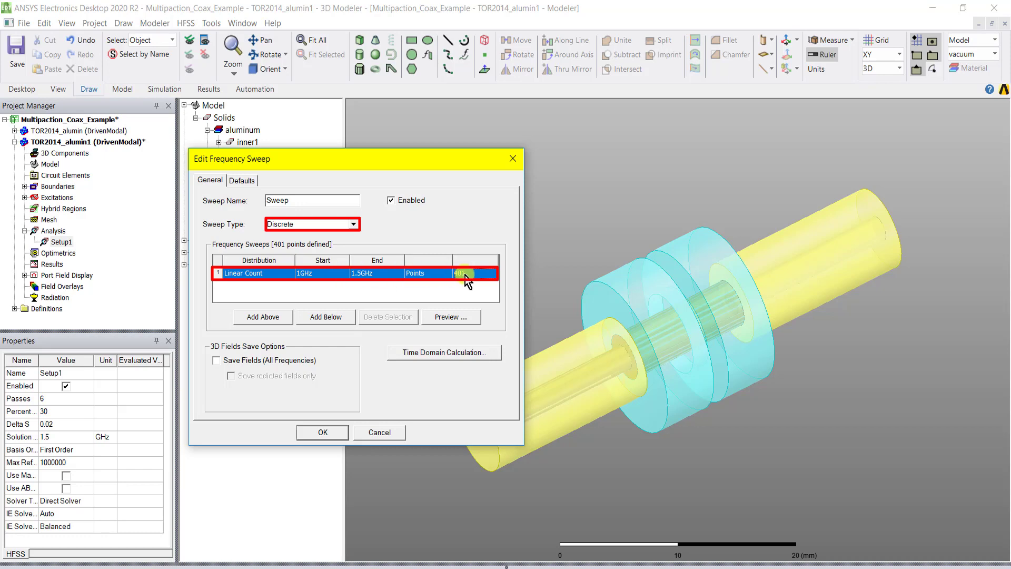
pyautogui.write('3')
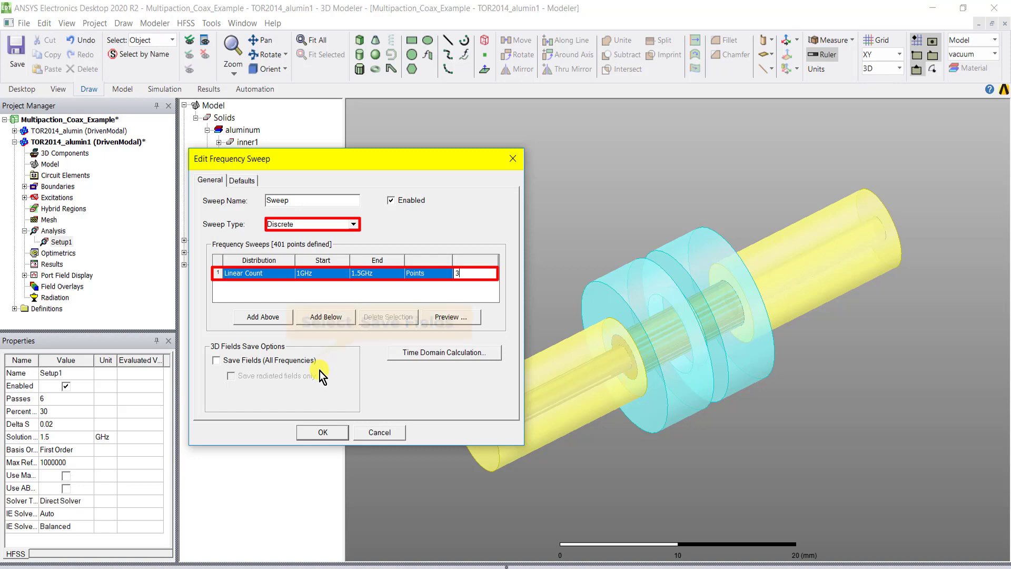
pyautogui.click(254, 359)
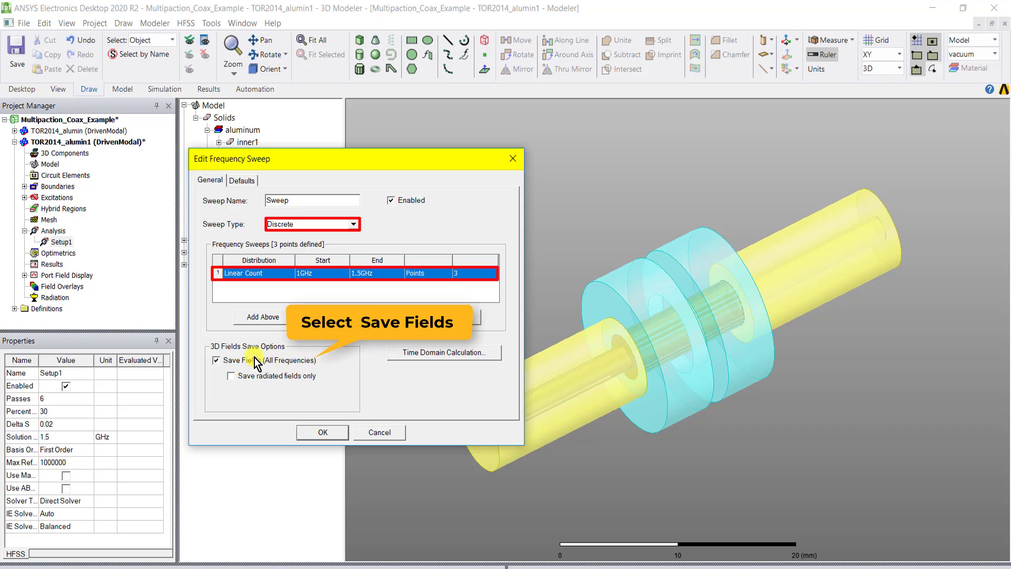
pyautogui.click(327, 434)
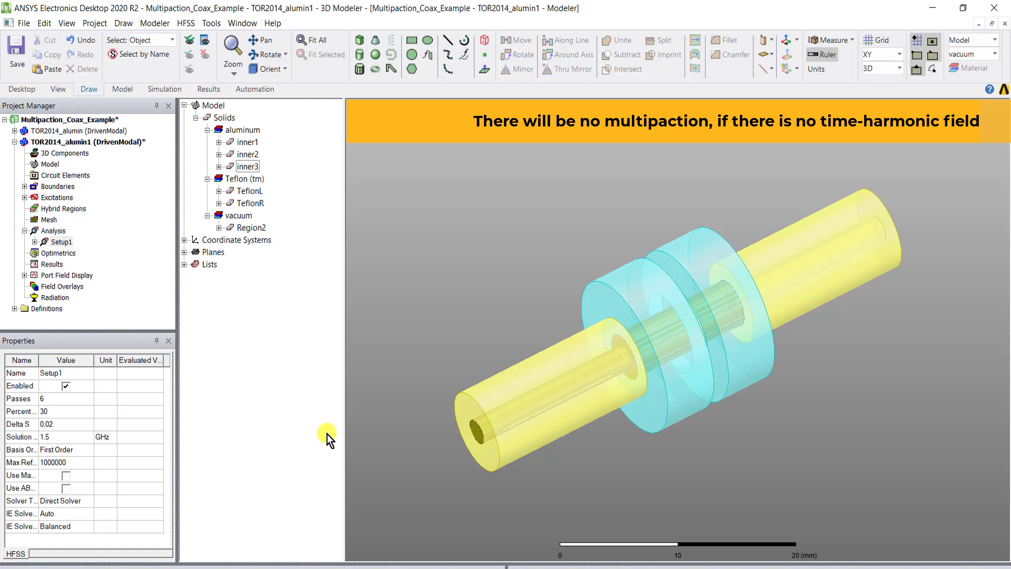
# - Add Multipaction1 analysis on Setup1's Sweep and bring up its Setup Link settings
pyautogui.click(35, 242)
pyautogui.click(72, 253)
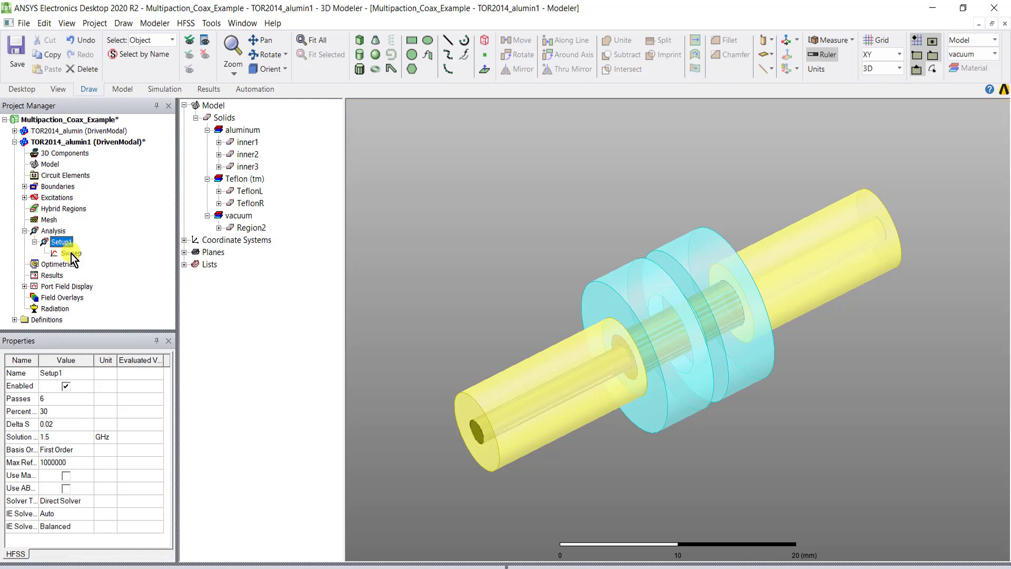
pyautogui.rightClick(71, 254)
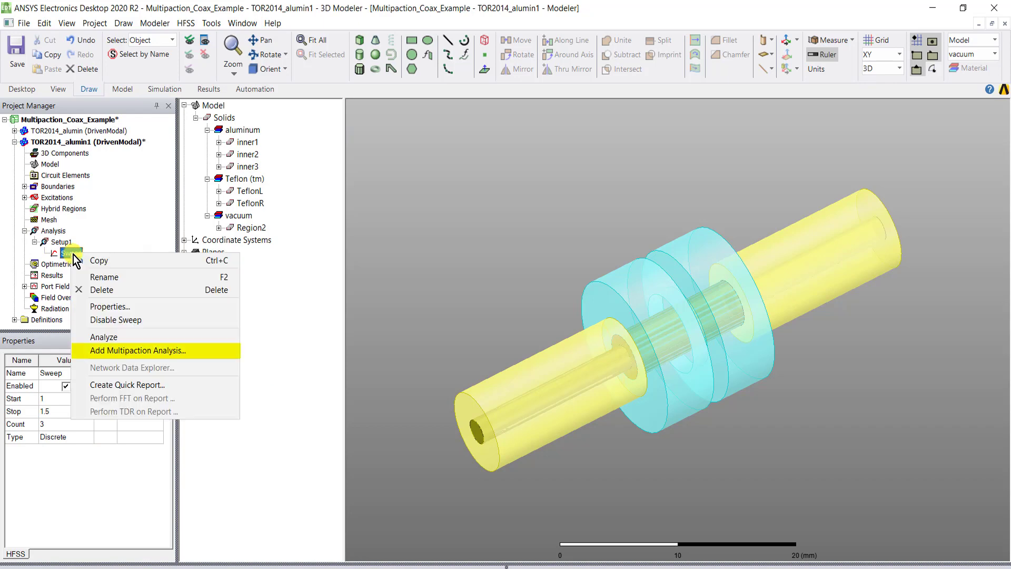
pyautogui.click(153, 355)
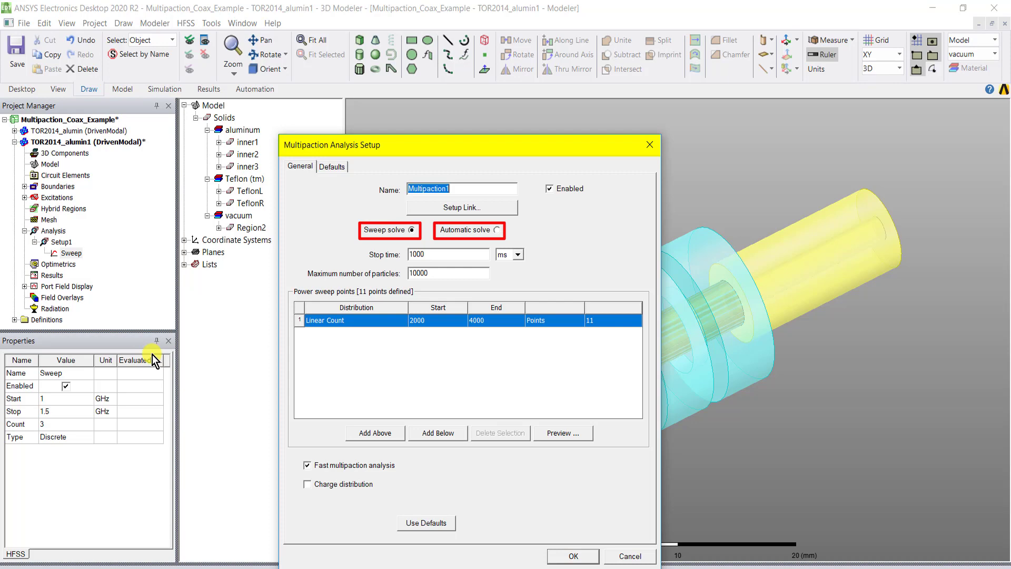
pyautogui.click(499, 210)
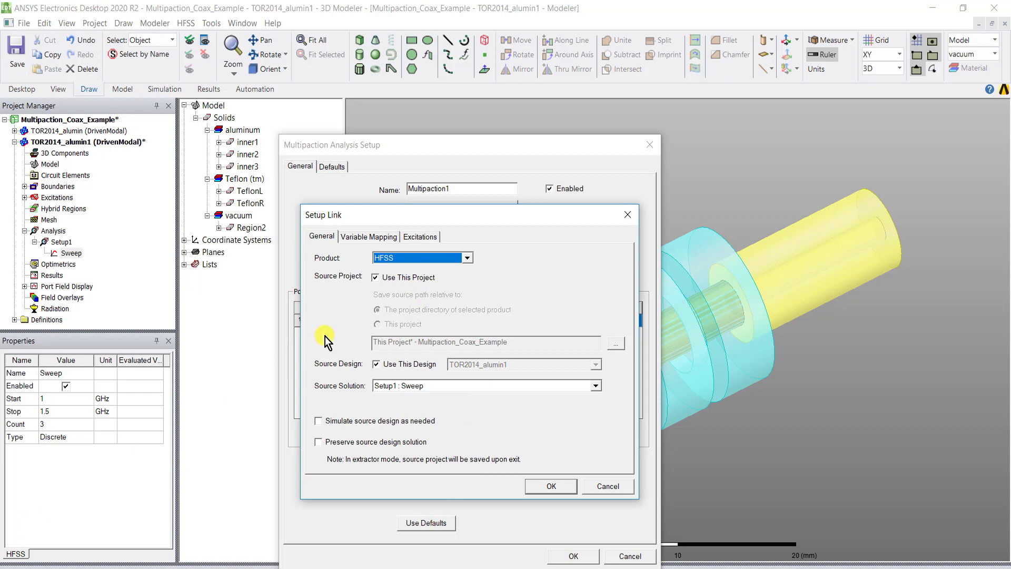
# - Include only port 1's 1GHz excitation in the link, with magnitude 1
pyautogui.click(363, 237)
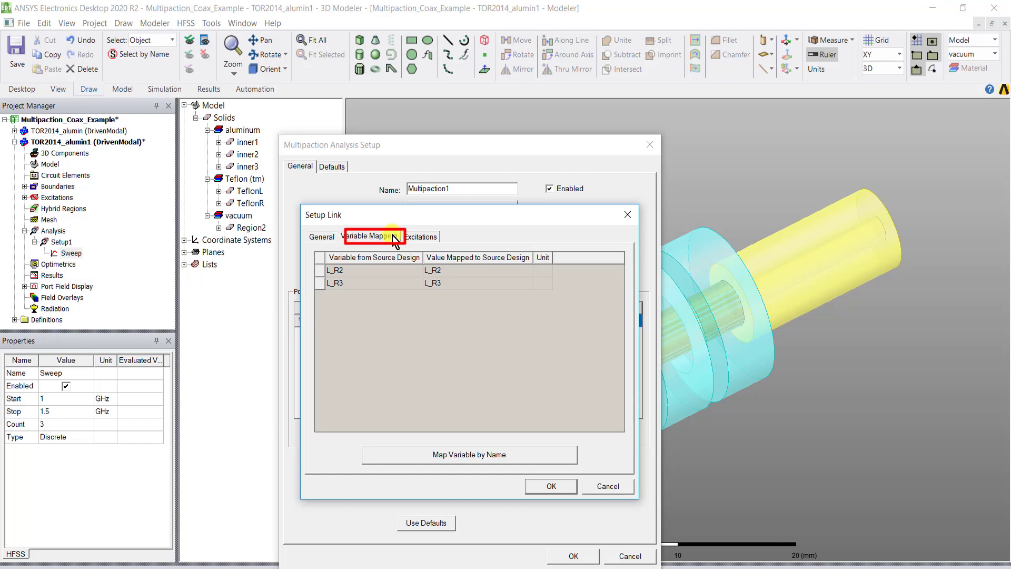
pyautogui.click(418, 238)
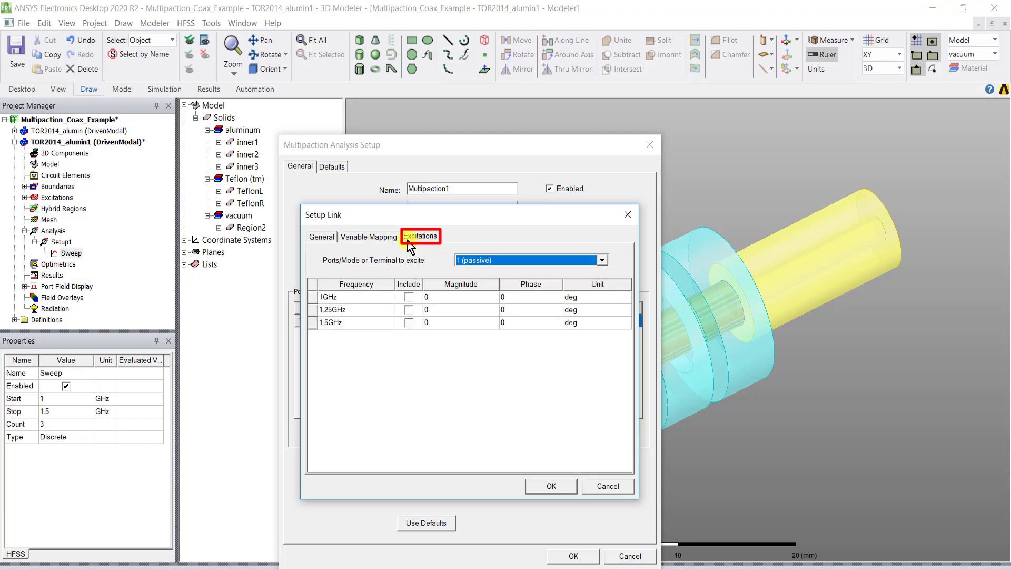
pyautogui.click(409, 297)
pyautogui.click(450, 298)
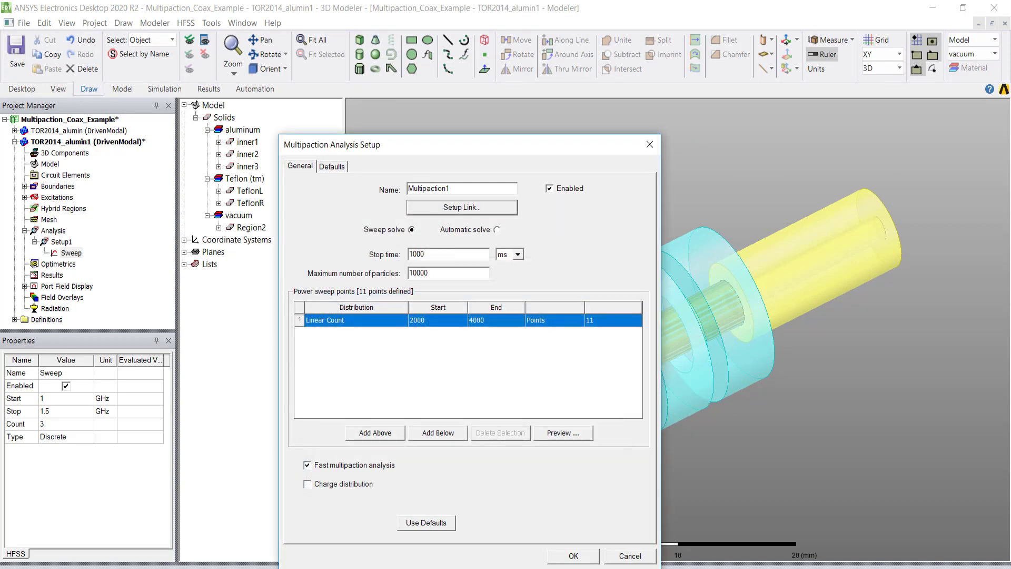
pyautogui.click(488, 208)
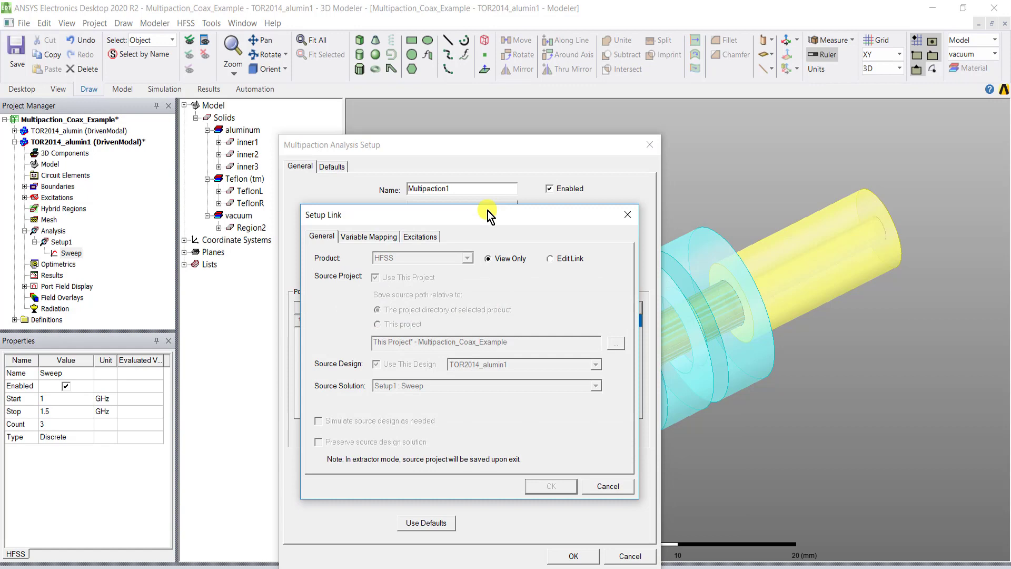
pyautogui.click(573, 258)
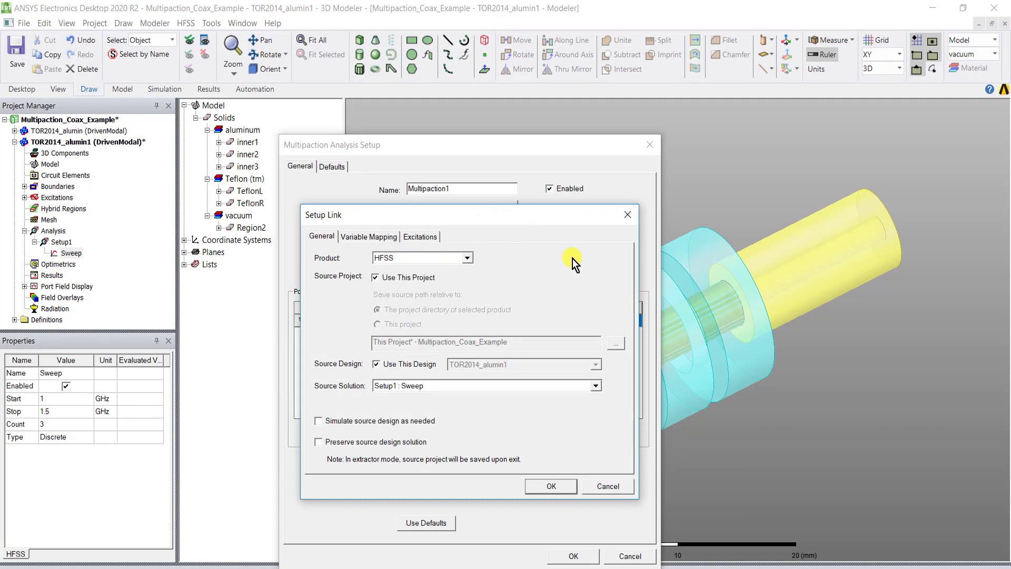
pyautogui.click(628, 218)
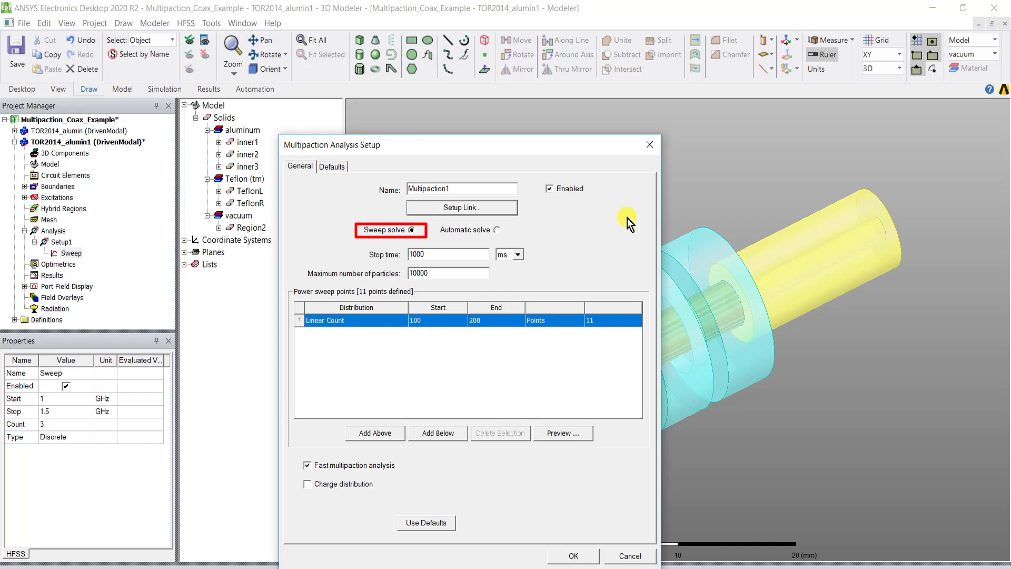
# - Keep the Sweep solve mode and set the power sweep end value to 200
pyautogui.click(497, 230)
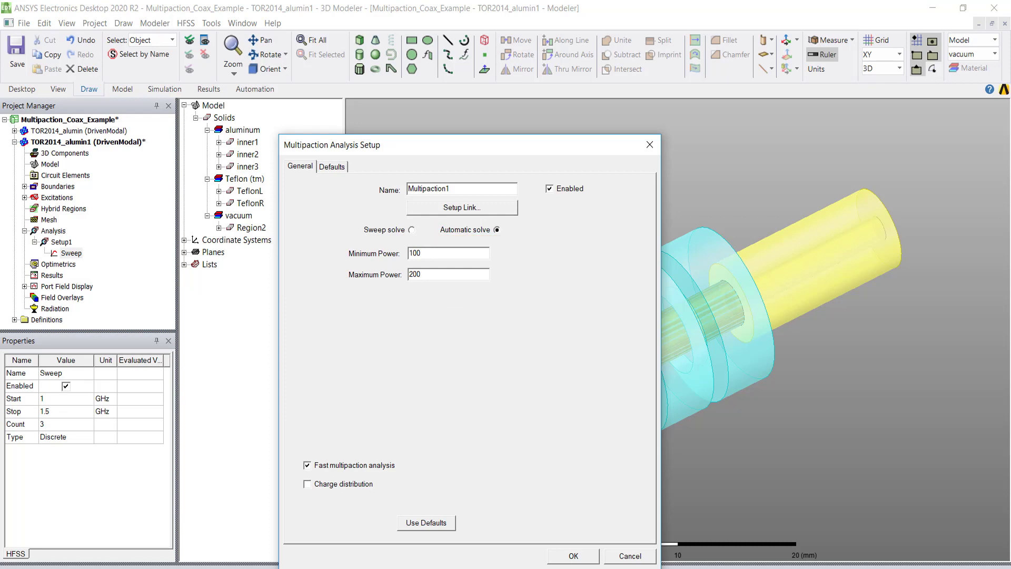
pyautogui.click(411, 230)
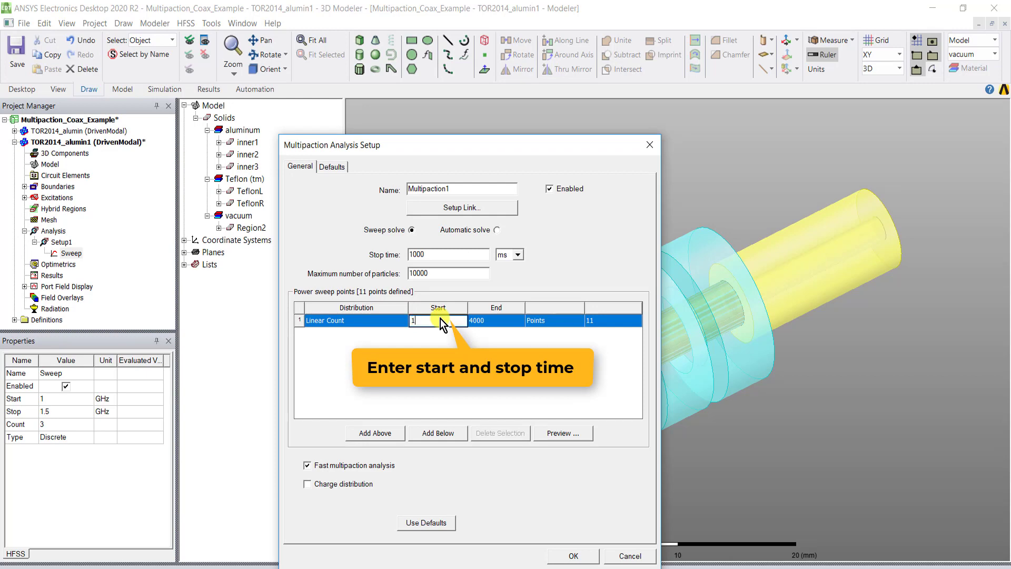
pyautogui.click(489, 323)
pyautogui.write('2')
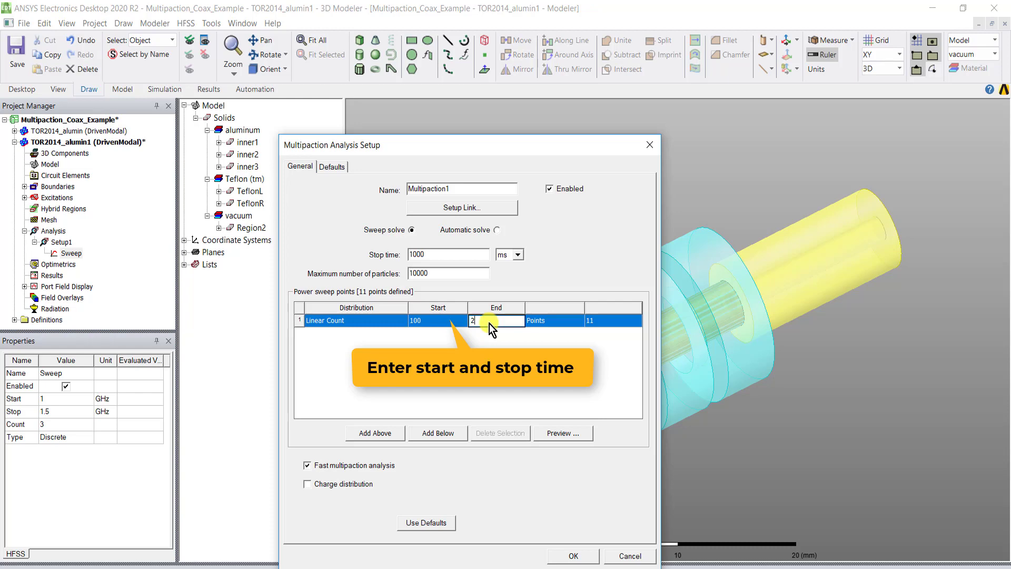
pyautogui.write('00')
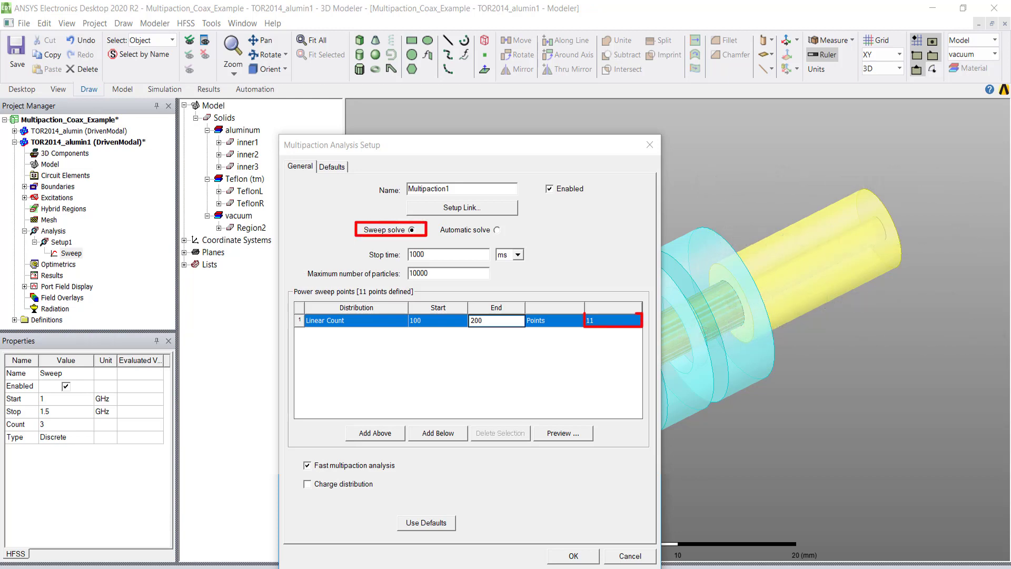
pyautogui.click(383, 316)
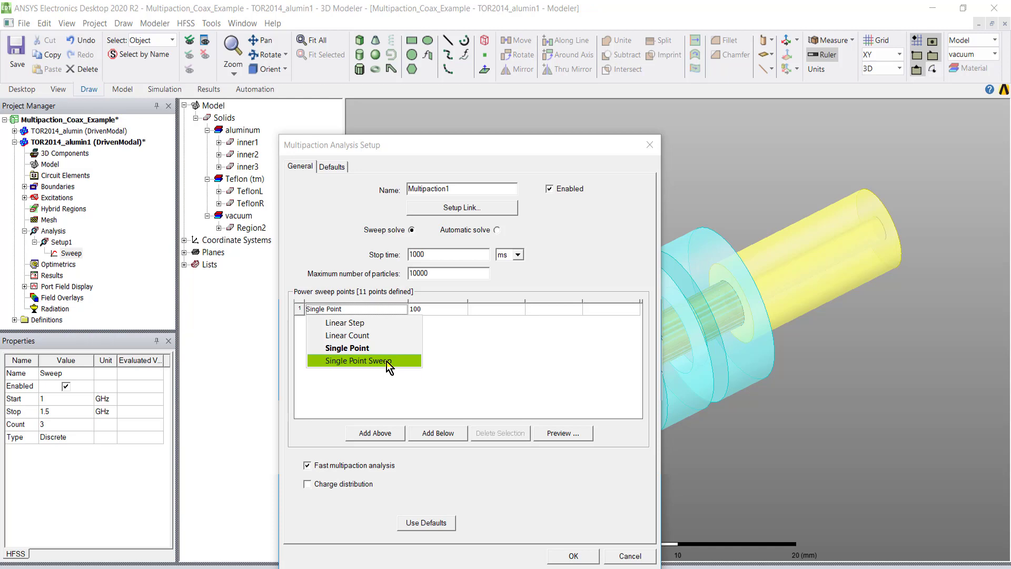
# - Keep Linear Count as the power sweep distribution
pyautogui.click(347, 335)
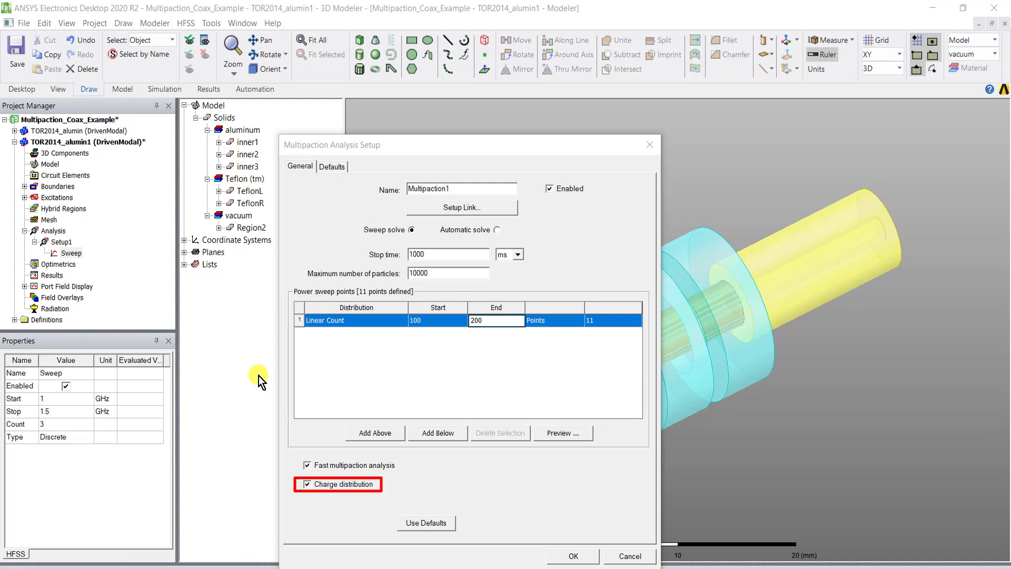
# - Switch Multipaction1 to Automatic solving between powers 100 and 200 and accept the setup
pyautogui.click(608, 217)
pyautogui.click(497, 230)
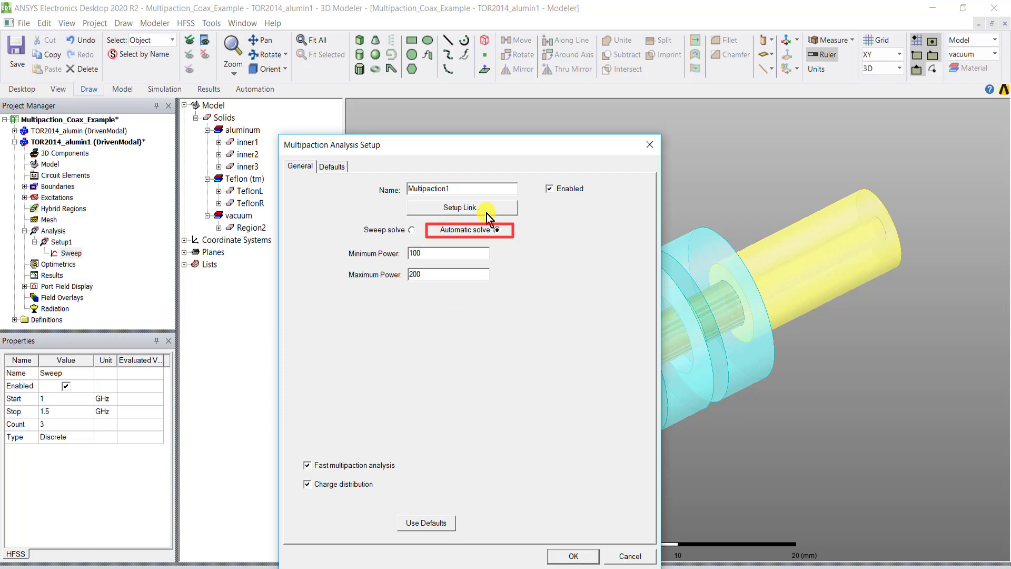
pyautogui.click(574, 556)
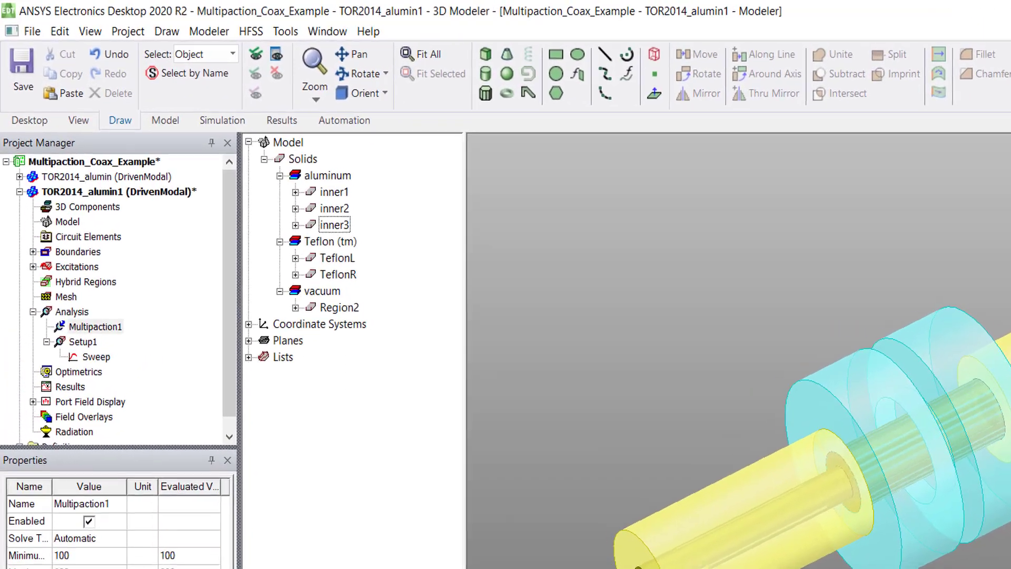
pyautogui.click(75, 257)
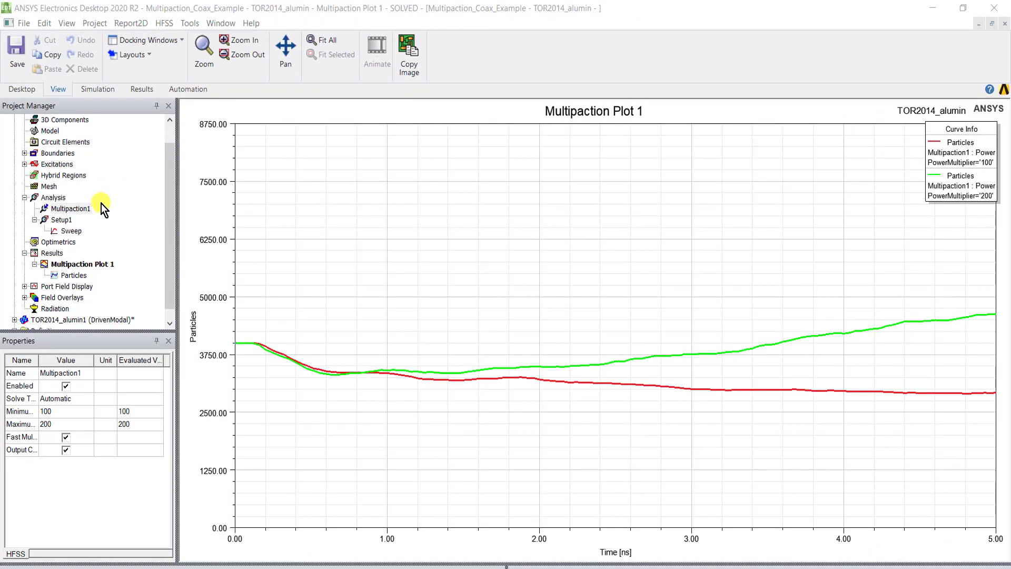
pyautogui.rightClick(77, 210)
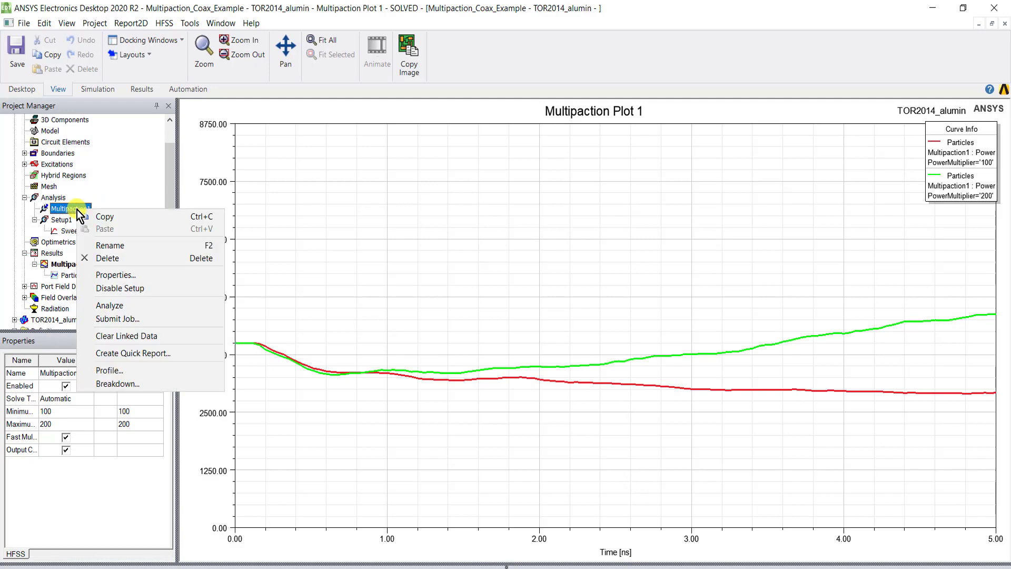
pyautogui.click(130, 389)
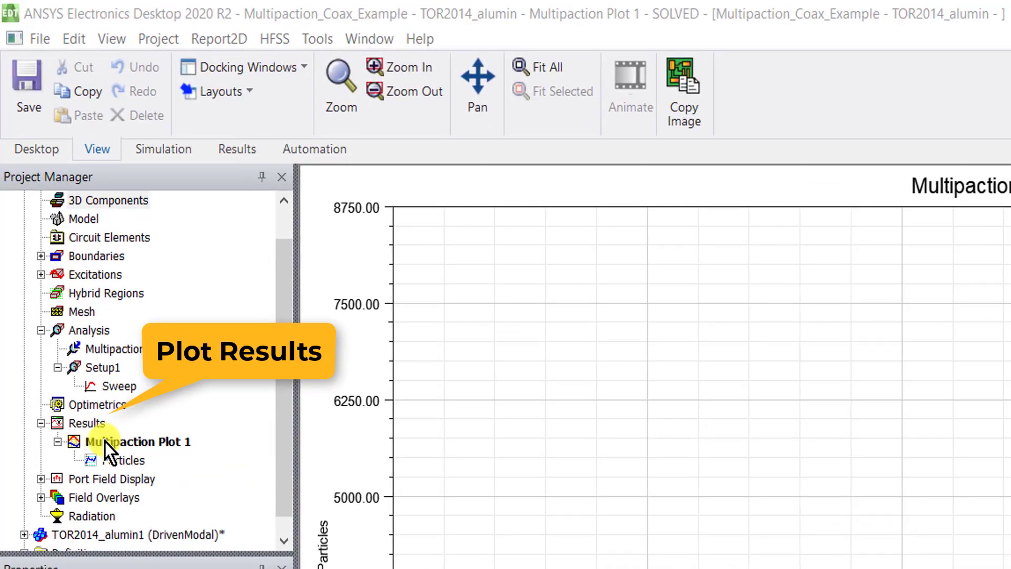
# - Create Multipaction Plot 1, a rectangular plot of particle count versus time
pyautogui.click(93, 428)
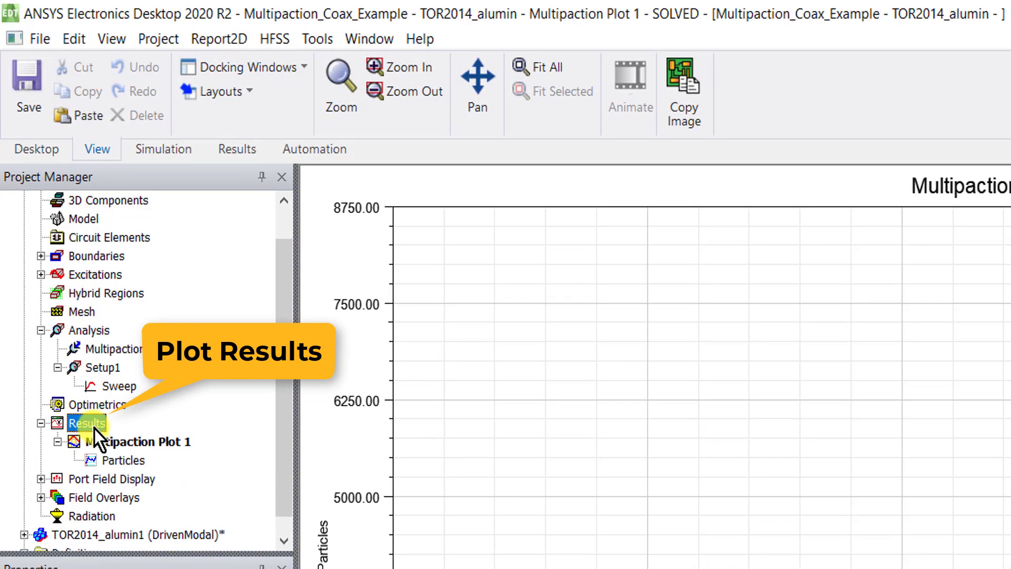
pyautogui.rightClick(93, 428)
pyautogui.moveTo(186, 469)
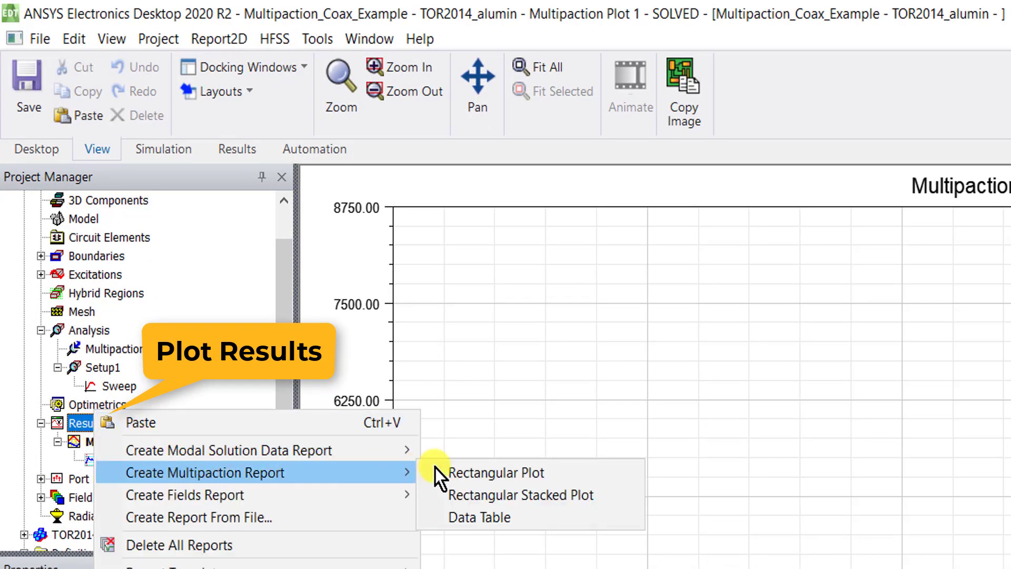
pyautogui.click(469, 472)
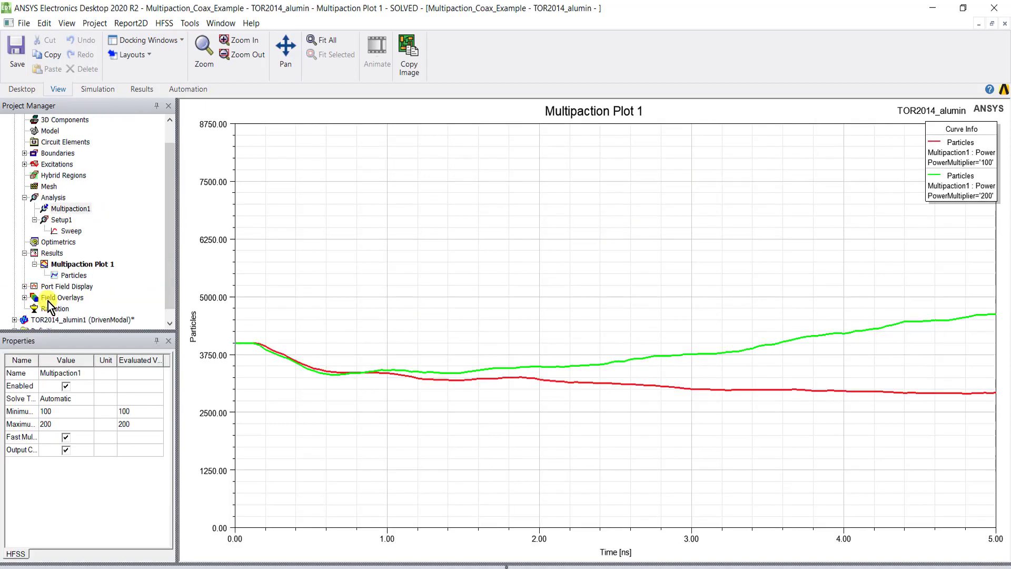
pyautogui.click(50, 298)
# - Plot charge particles from Multipaction1 : Power at power 100 on the coax model
pyautogui.rightClick(50, 303)
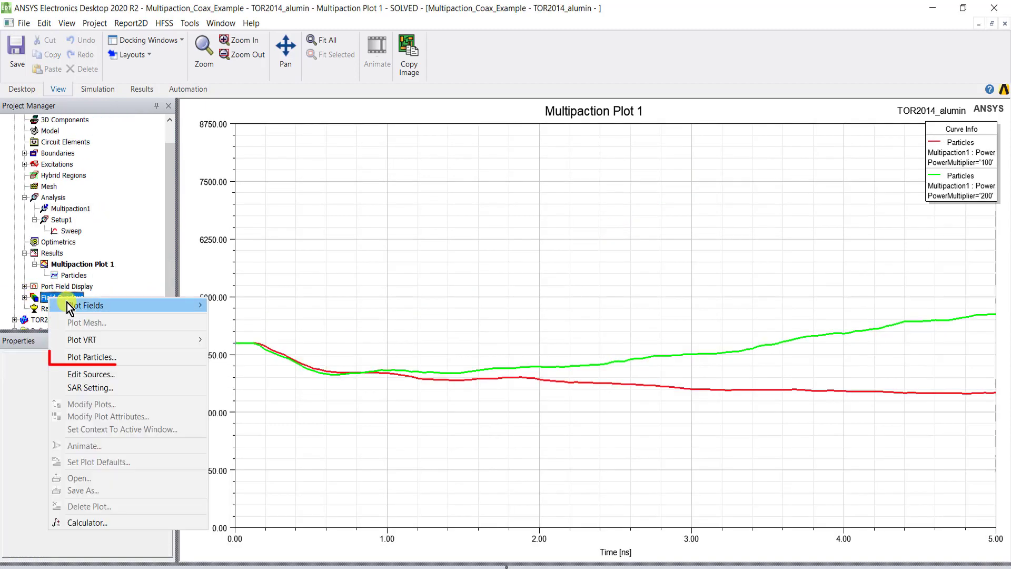
pyautogui.click(86, 359)
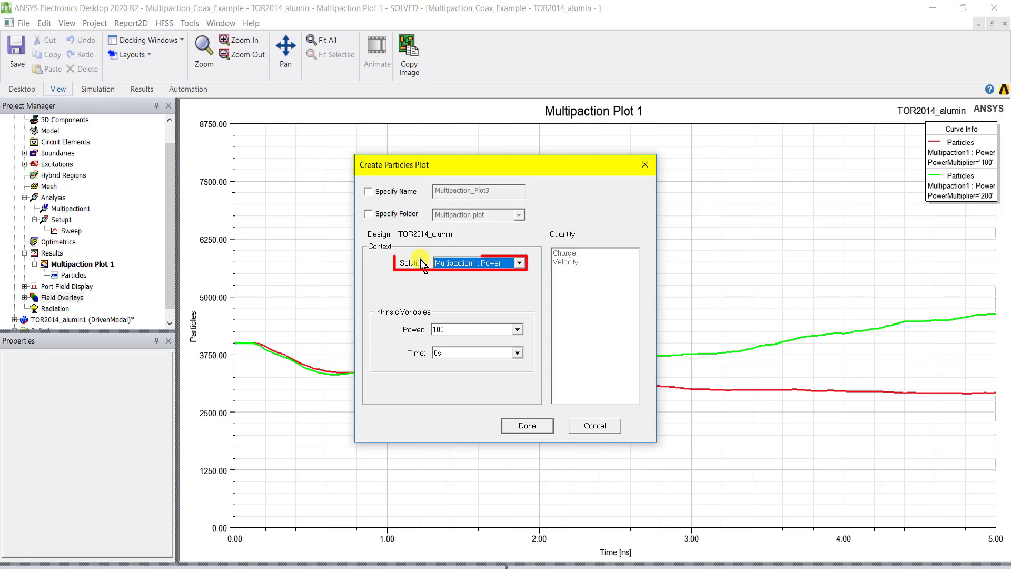
pyautogui.click(518, 331)
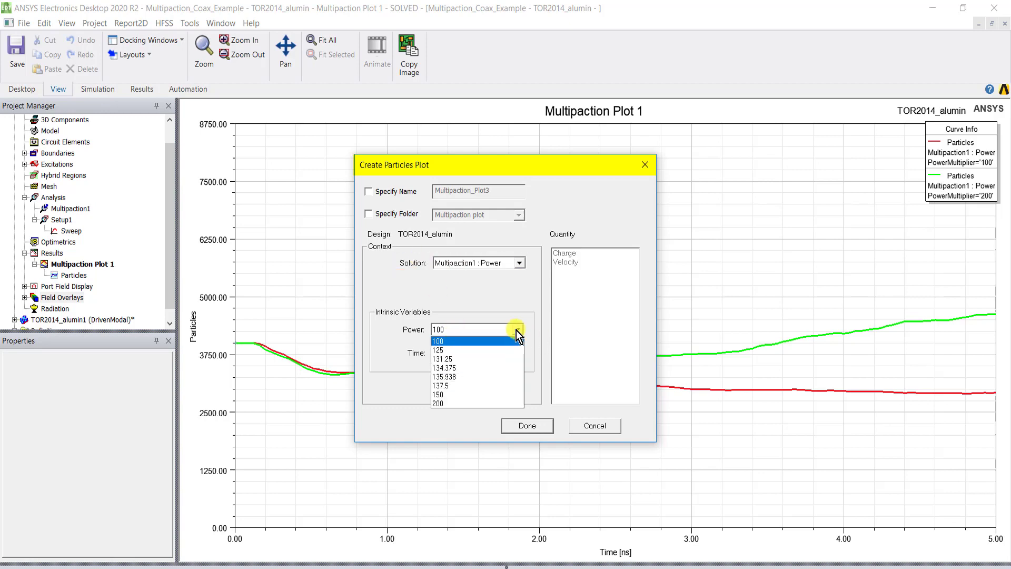
pyautogui.click(517, 331)
pyautogui.click(546, 427)
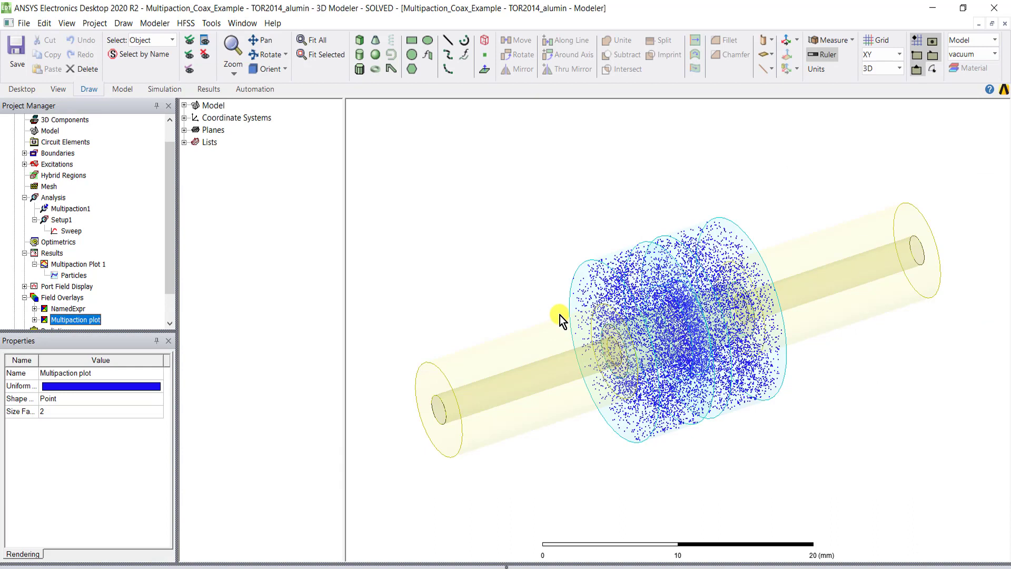
# - Expand the Multipaction plot overlays and inspect Multipaction_Plot1's settings
pyautogui.click(263, 302)
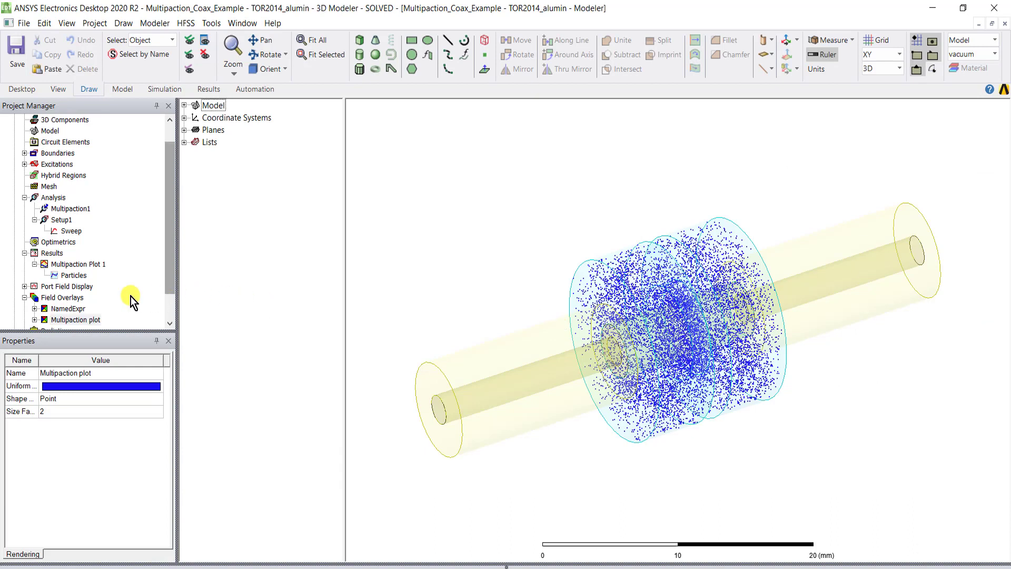
pyautogui.rightClick(80, 319)
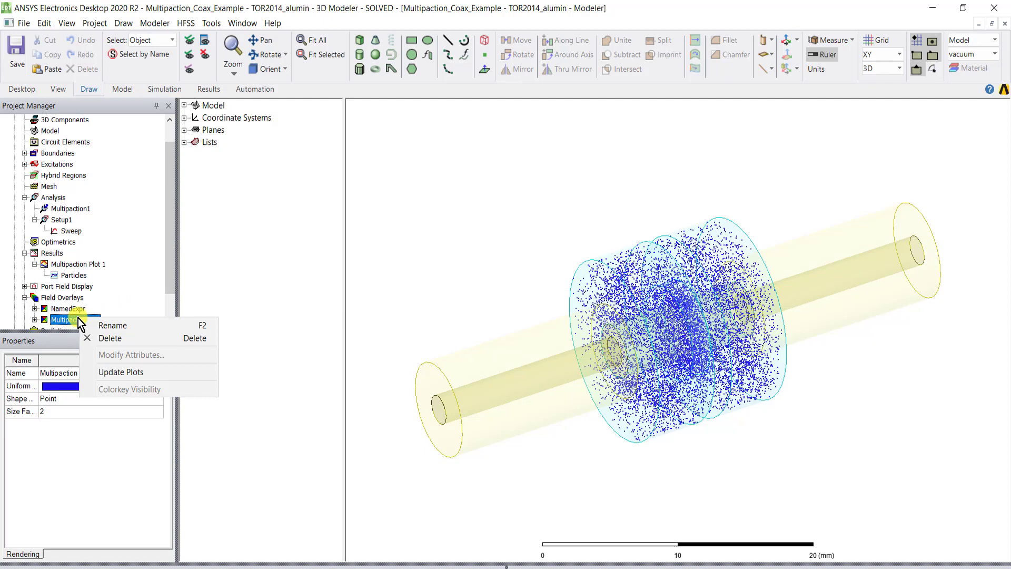
pyautogui.click(34, 320)
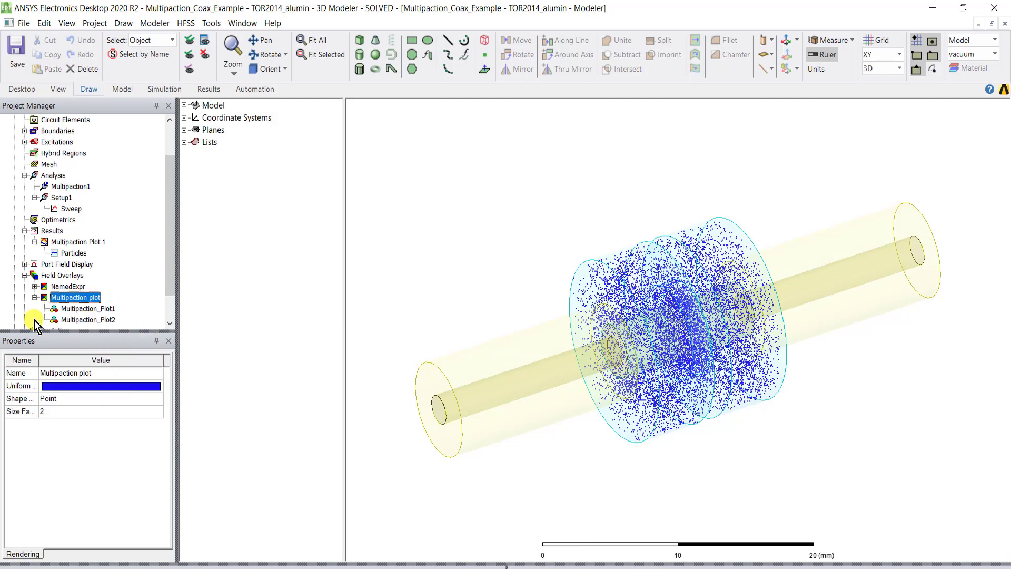
pyautogui.click(88, 308)
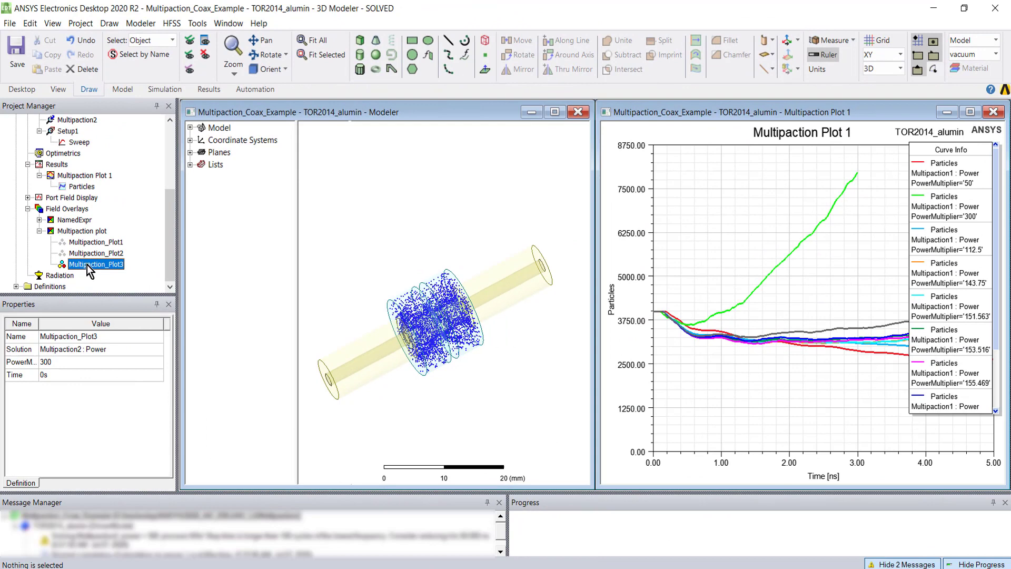
# - Animate Multipaction_Plot3 over all time steps, hide its time label, and begin exporting to AVI
pyautogui.rightClick(87, 265)
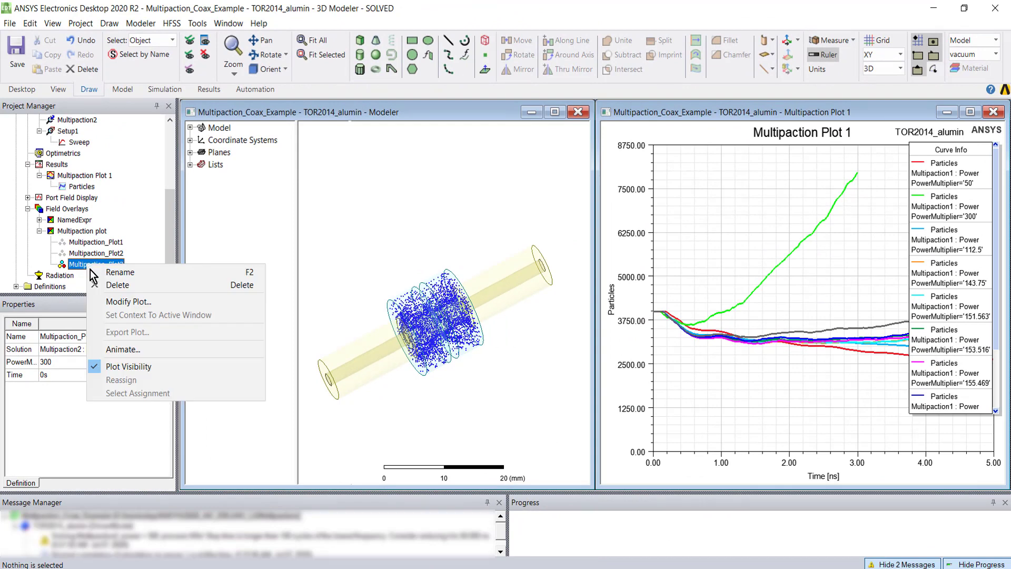
pyautogui.click(120, 351)
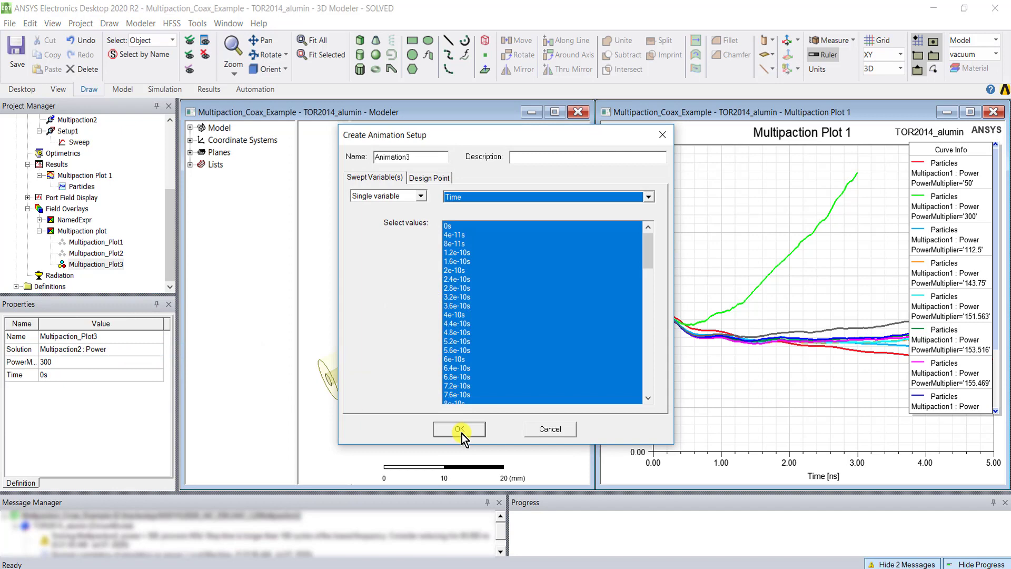
pyautogui.click(462, 434)
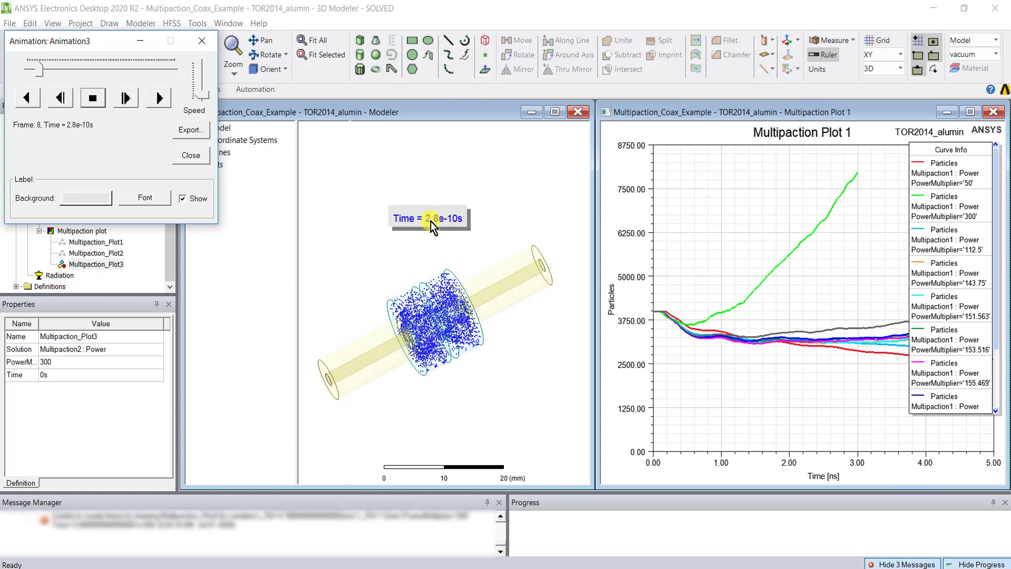
pyautogui.click(182, 199)
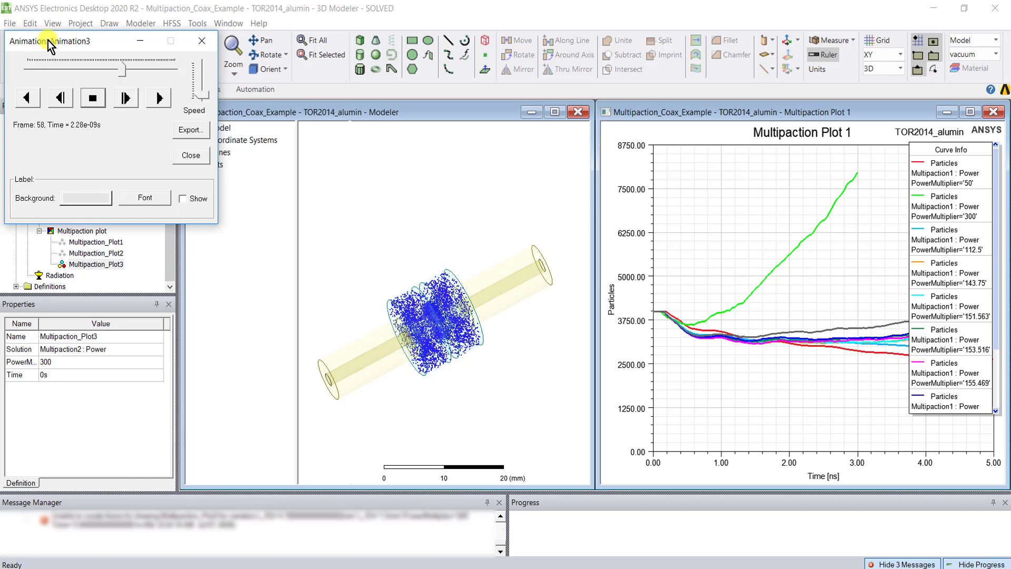
pyautogui.click(191, 131)
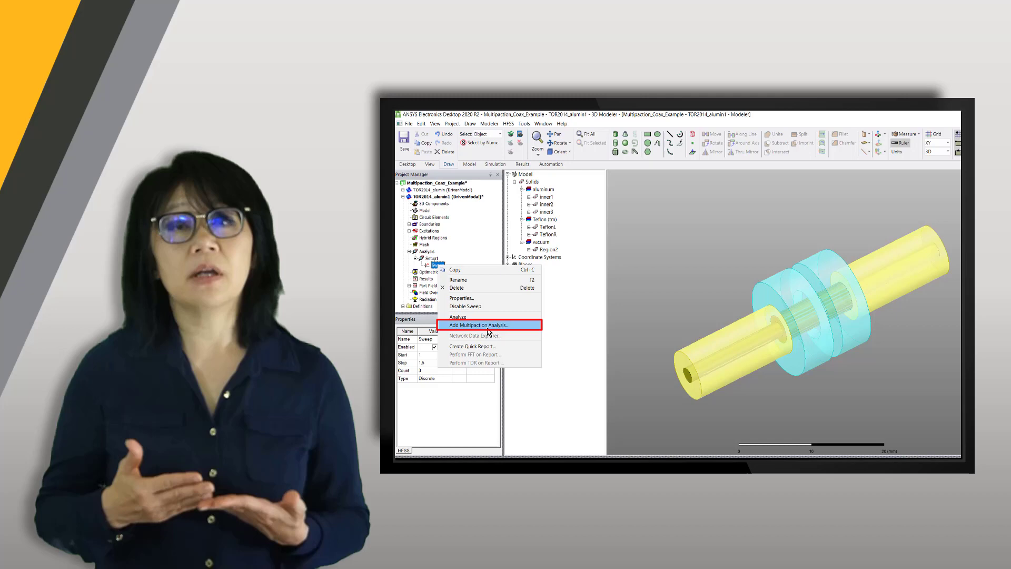
pyautogui.click(487, 329)
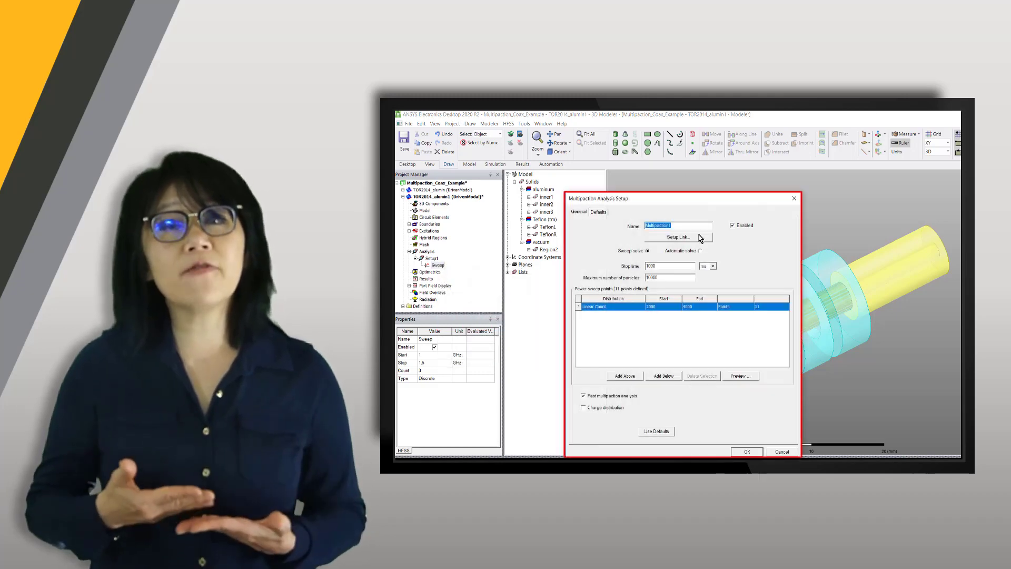